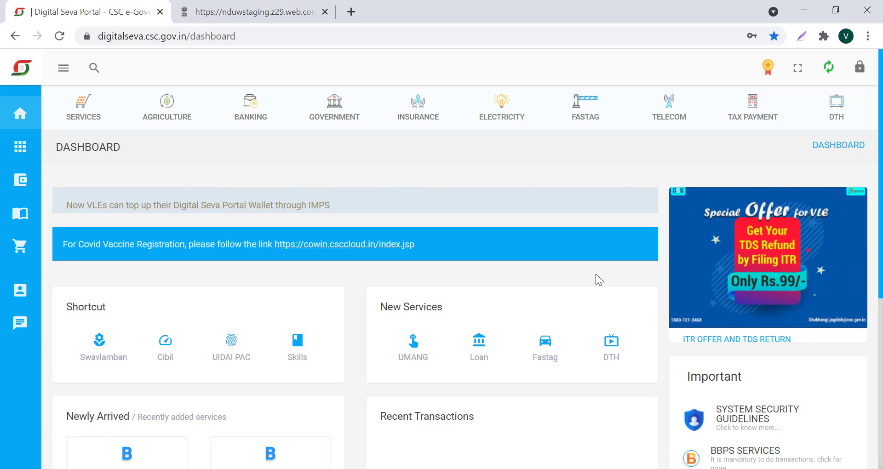
Switch to the nduwstaging tab and review the Self Registration page's list of registration requirements
{"action": "left_click", "coordinate": [239, 13]}
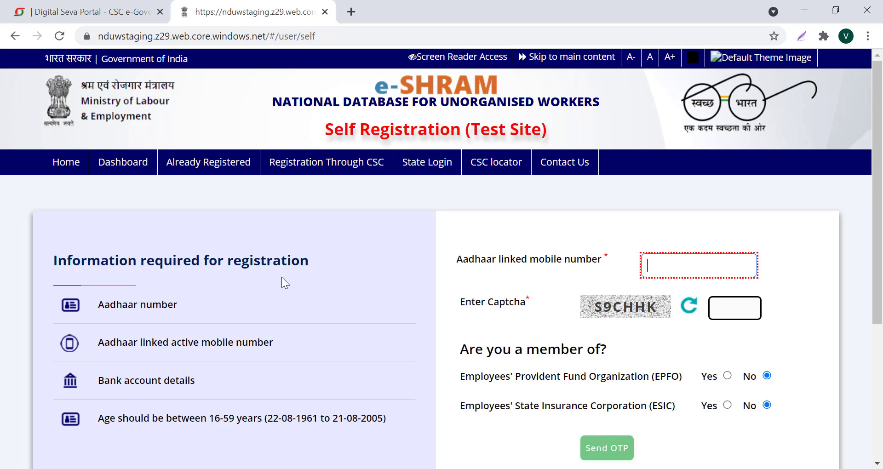
{"action": "scroll", "coordinate": [315, 275], "scroll_direction": "down", "scroll_amount": 3}
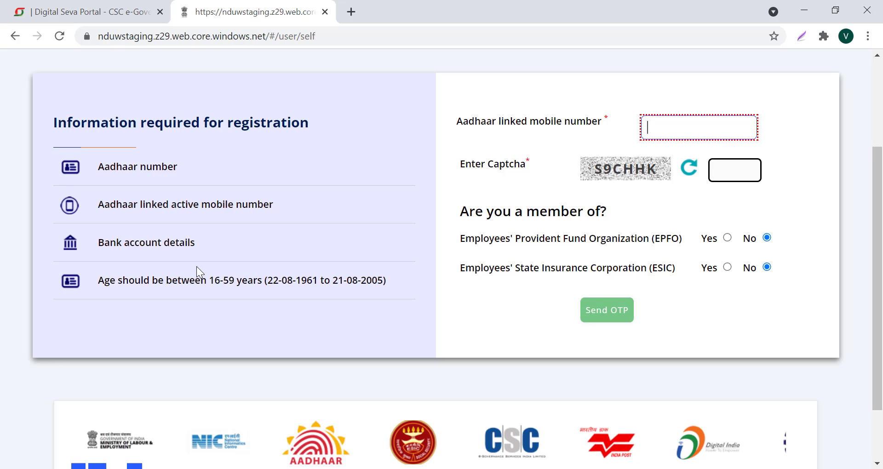
{"action": "scroll", "coordinate": [197, 266], "scroll_direction": "up", "scroll_amount": 3}
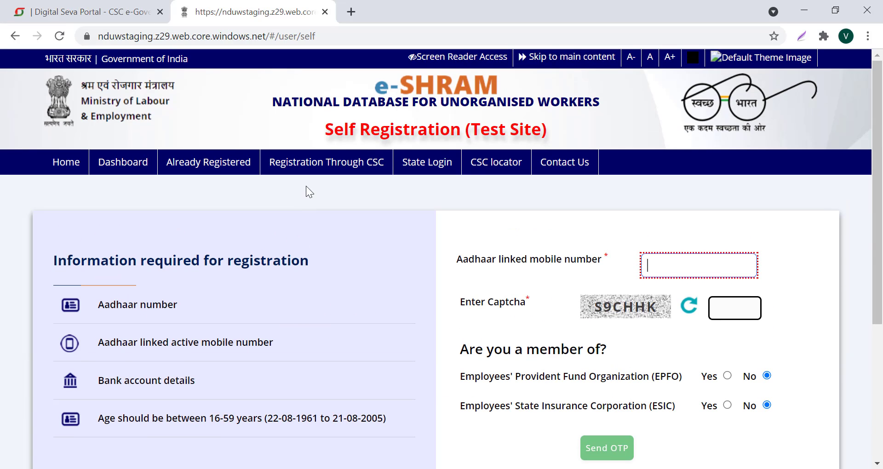
Choose Registration Through CSC and authorize NDUW access on Digital Seva Connect
{"action": "left_click", "coordinate": [332, 196]}
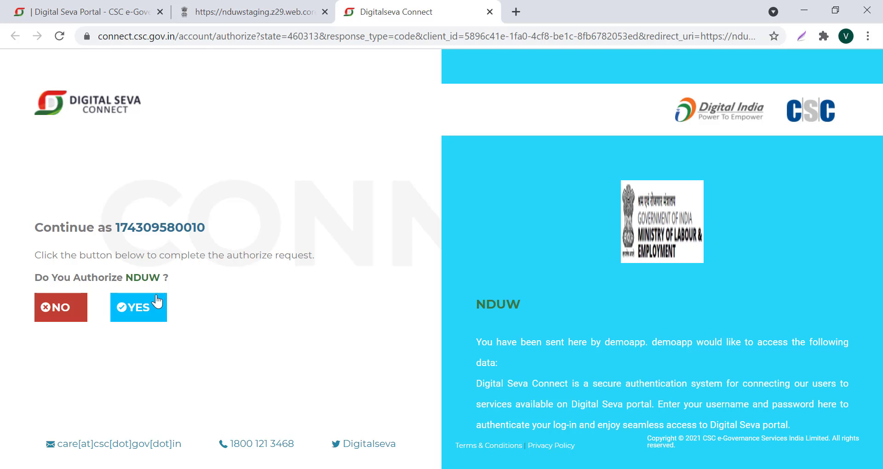
{"action": "left_click", "coordinate": [145, 314]}
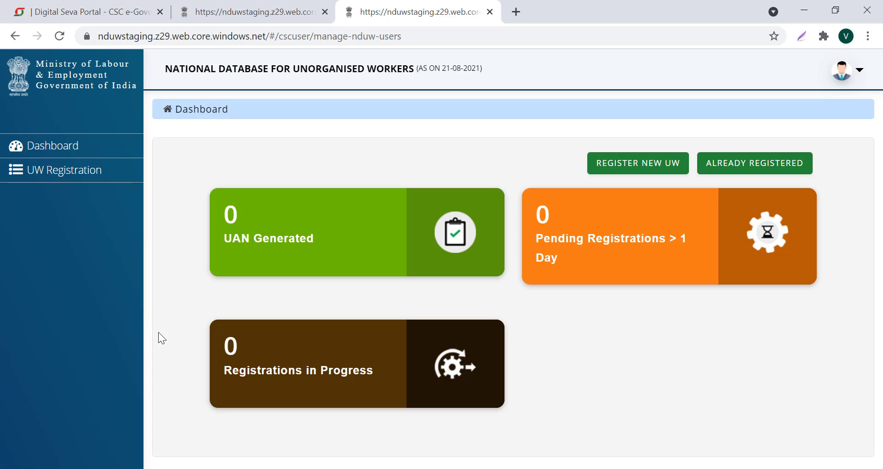
{"action": "left_click", "coordinate": [65, 180]}
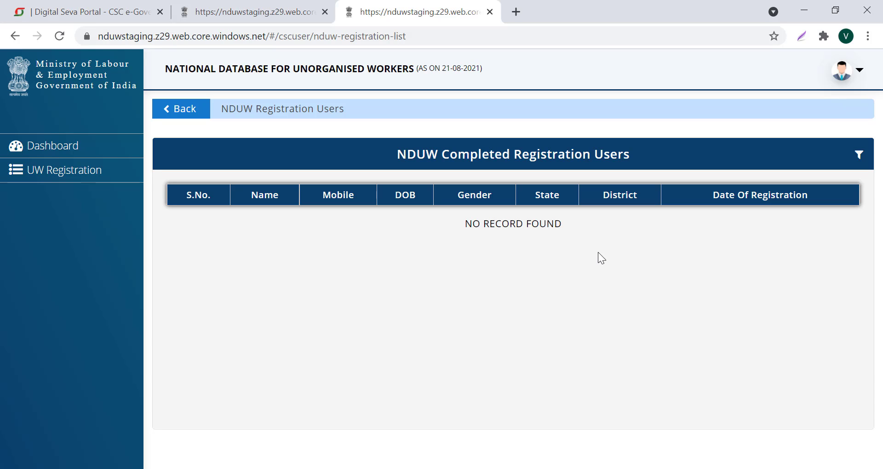
{"action": "left_click", "coordinate": [55, 148]}
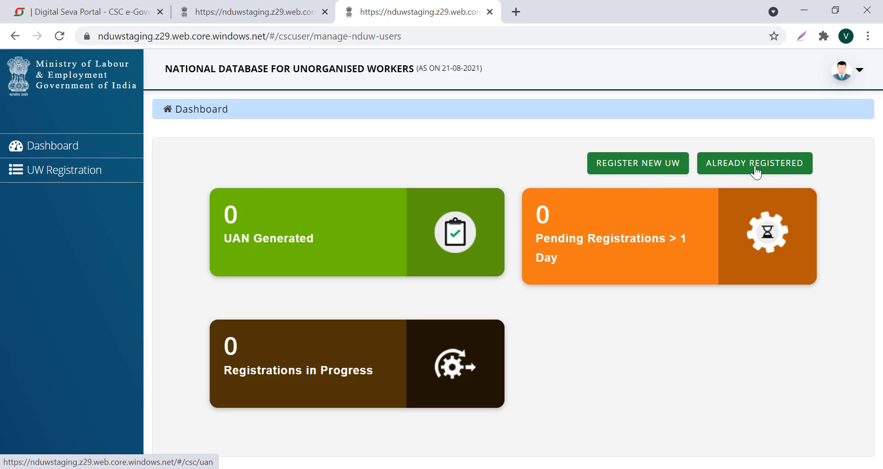
Start a new unorganised worker registration, entering the worker's mobile number and captcha 5HFT8Q
{"action": "left_click", "coordinate": [628, 167]}
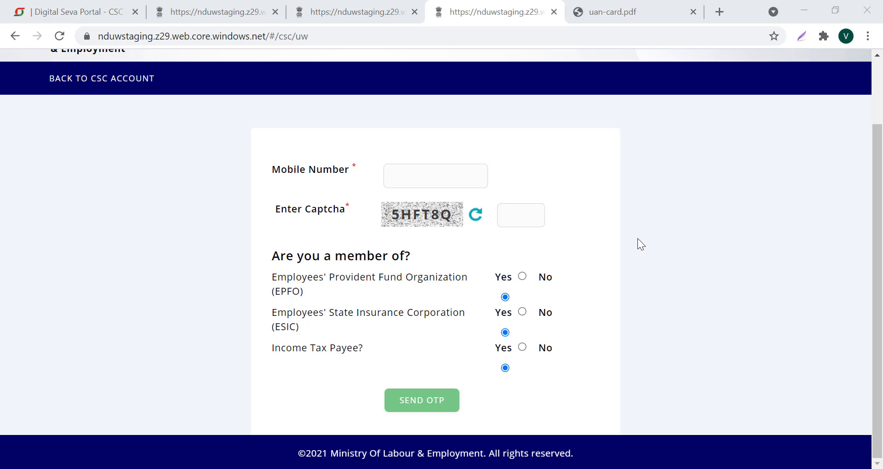
{"action": "left_click", "coordinate": [458, 182]}
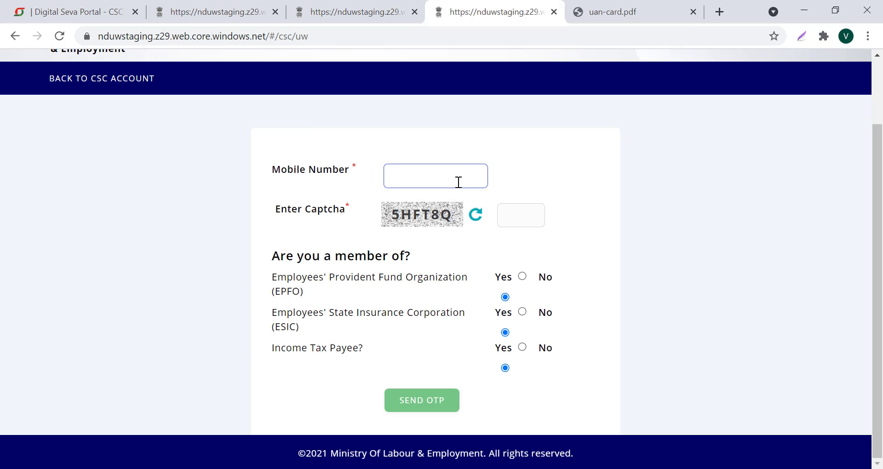
{"action": "key", "text": "Tab"}
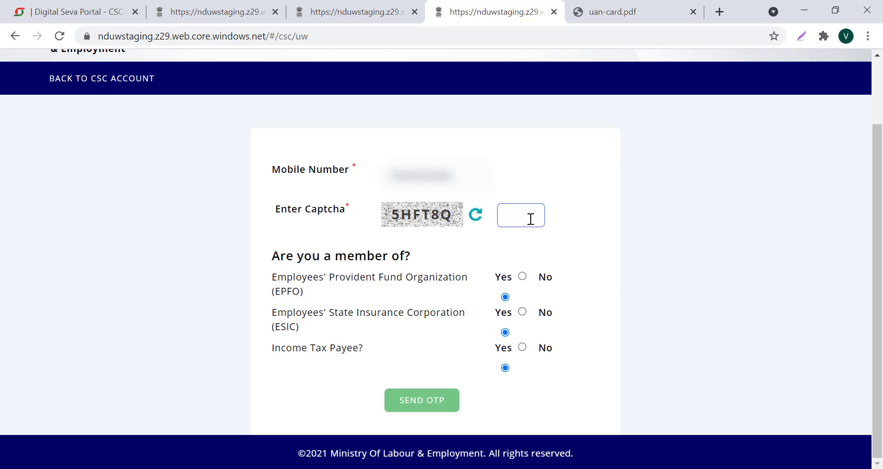
{"action": "type", "text": "5H"}
{"action": "type", "text": "FT"}
{"action": "type", "text": "8"}
{"action": "type", "text": "Q"}
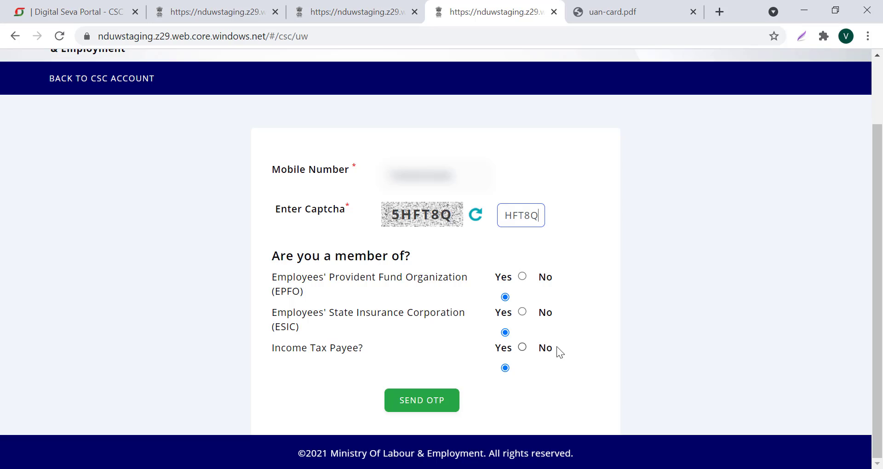
Request an OTP for the mobile number, enter the received OTP and validate it
{"action": "left_click", "coordinate": [438, 407]}
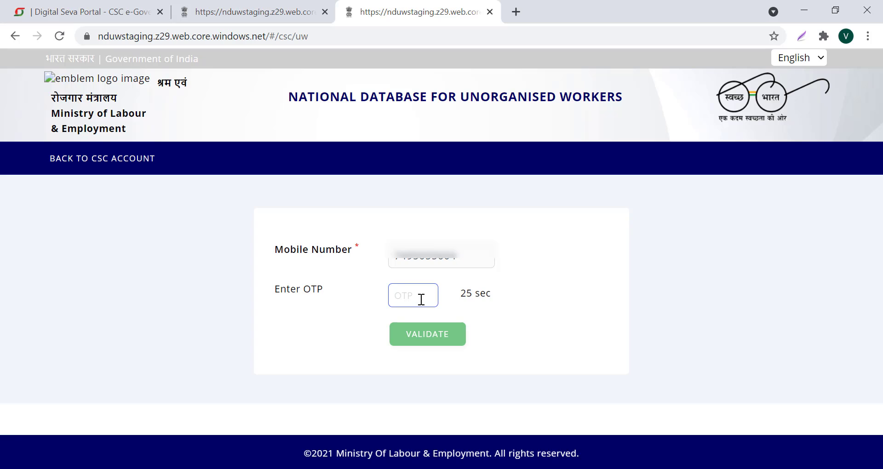
{"action": "key", "text": "ctrl+v"}
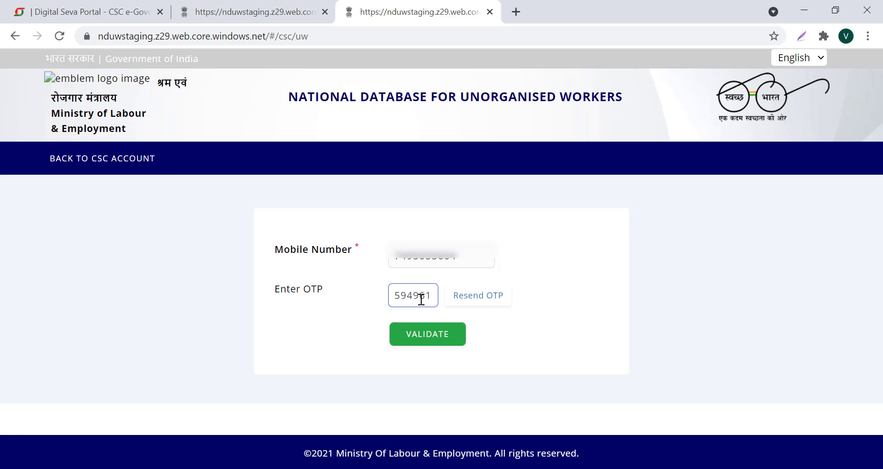
{"action": "left_click", "coordinate": [434, 339]}
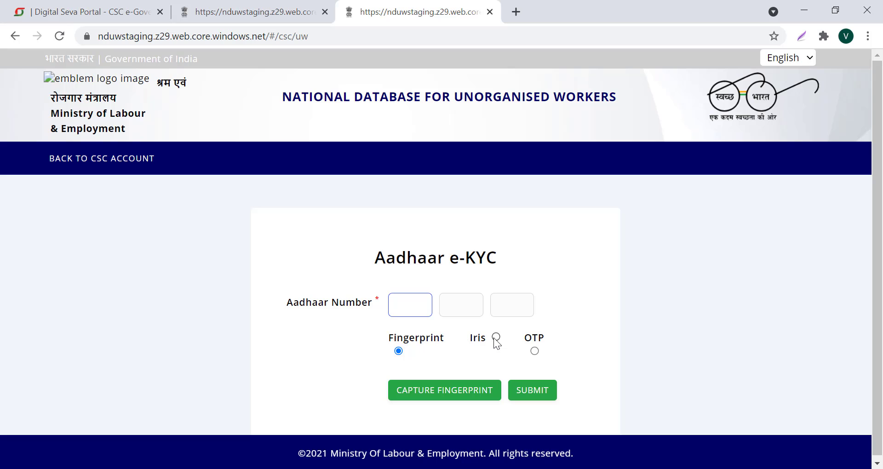
Use OTP verification with the worker's Aadhaar number and captcha, then validate the Aadhaar OTP
{"action": "left_click", "coordinate": [533, 350]}
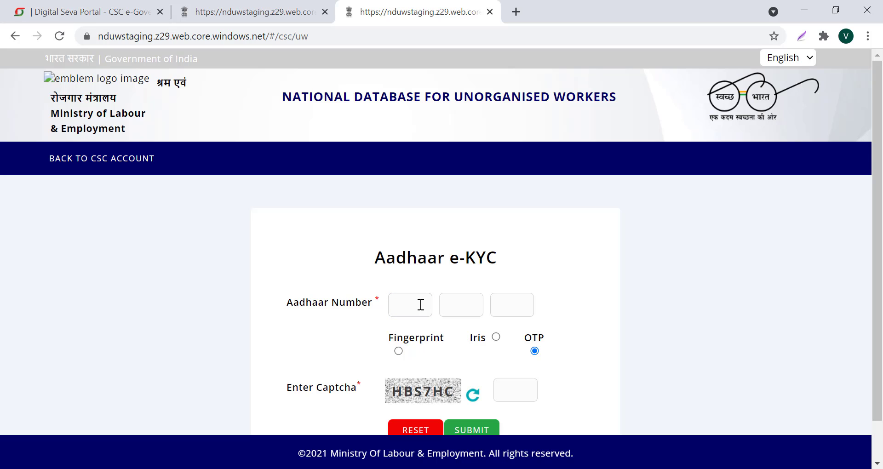
{"action": "scroll", "coordinate": [418, 295], "scroll_direction": "down", "scroll_amount": 1}
{"action": "left_click", "coordinate": [412, 265]}
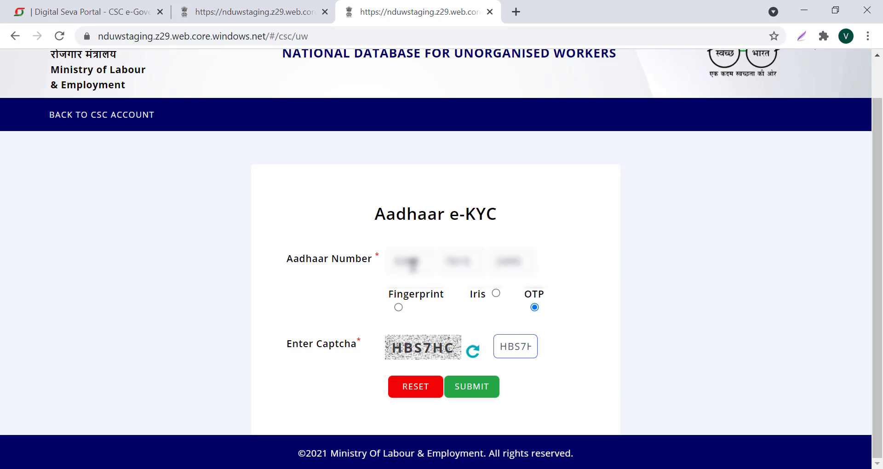
{"action": "left_click", "coordinate": [486, 395]}
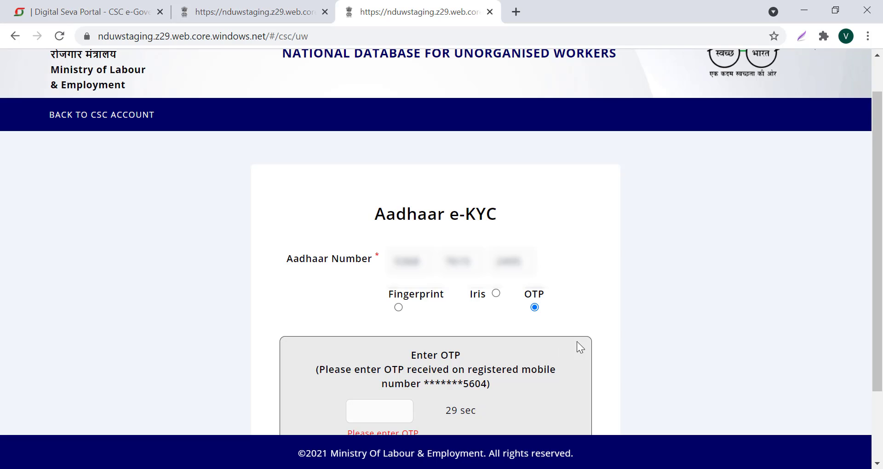
{"action": "scroll", "coordinate": [585, 334], "scroll_direction": "down", "scroll_amount": 2}
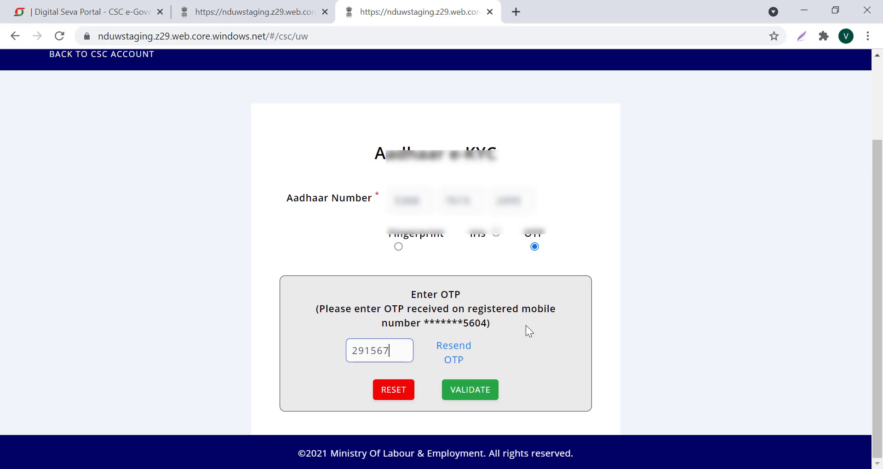
{"action": "left_click", "coordinate": [476, 393]}
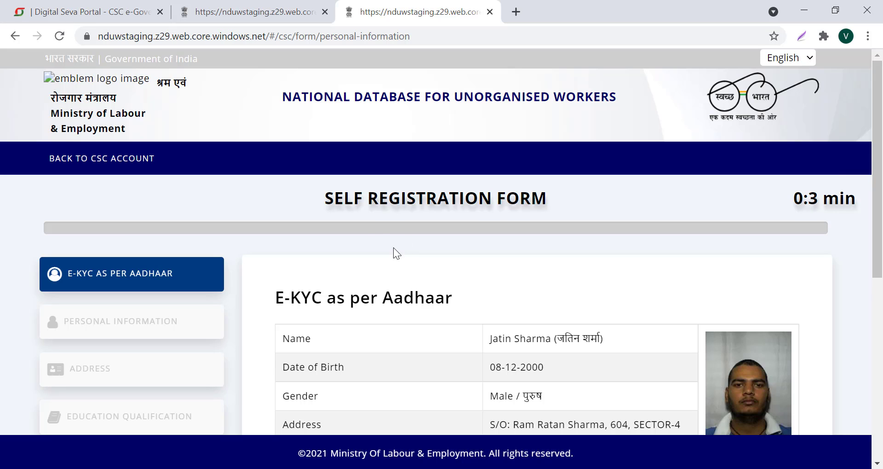
Review the Aadhaar e-KYC details and tick the agreement that the shown information is correct
{"action": "scroll", "coordinate": [498, 215], "scroll_direction": "down", "scroll_amount": 3}
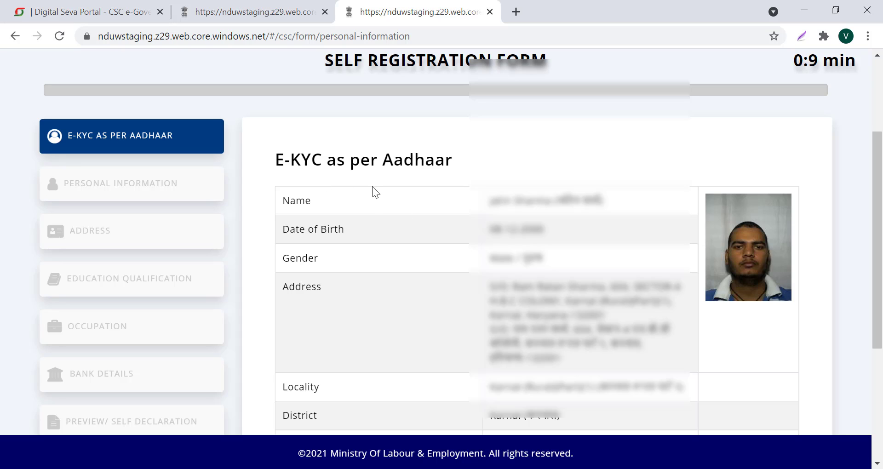
{"action": "scroll", "coordinate": [398, 192], "scroll_direction": "down", "scroll_amount": 3}
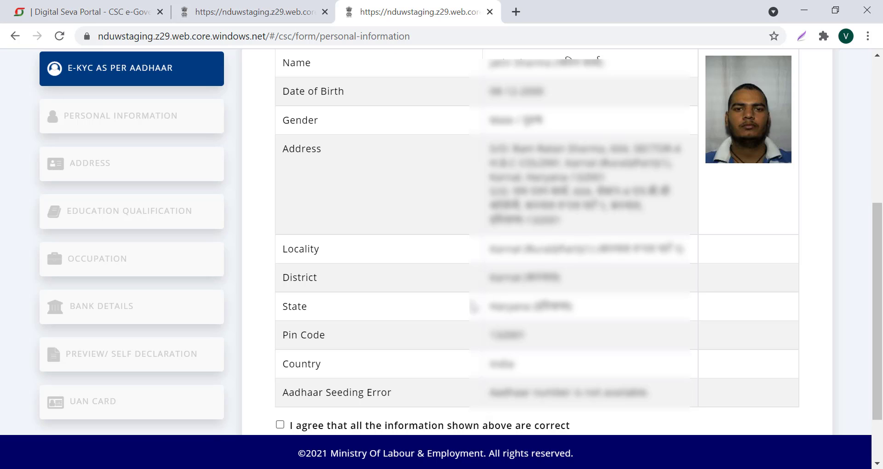
{"action": "scroll", "coordinate": [607, 318], "scroll_direction": "down", "scroll_amount": 2}
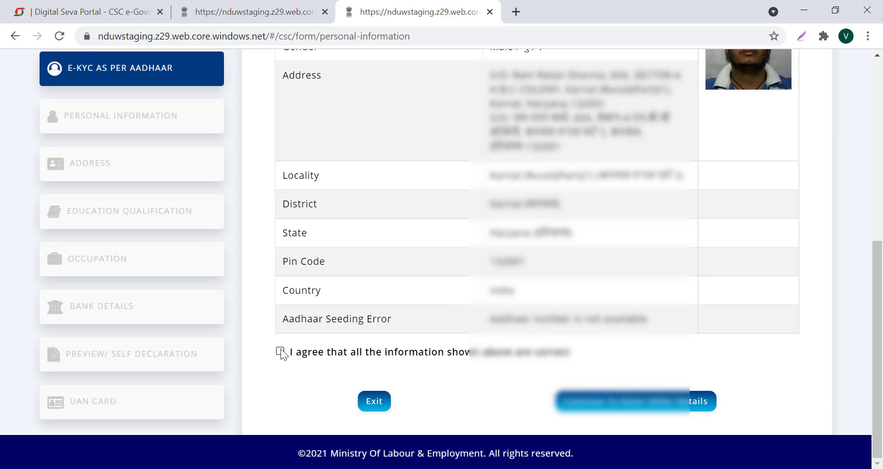
{"action": "left_click", "coordinate": [280, 351]}
Continue to Personal Information, complete the email, family, category and nominee fields, and save
{"action": "left_click", "coordinate": [640, 407]}
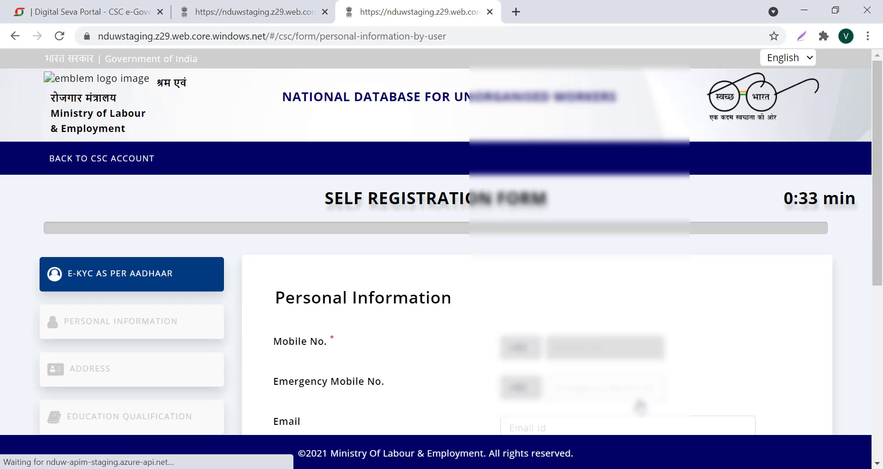
{"action": "scroll", "coordinate": [609, 260], "scroll_direction": "down", "scroll_amount": 3}
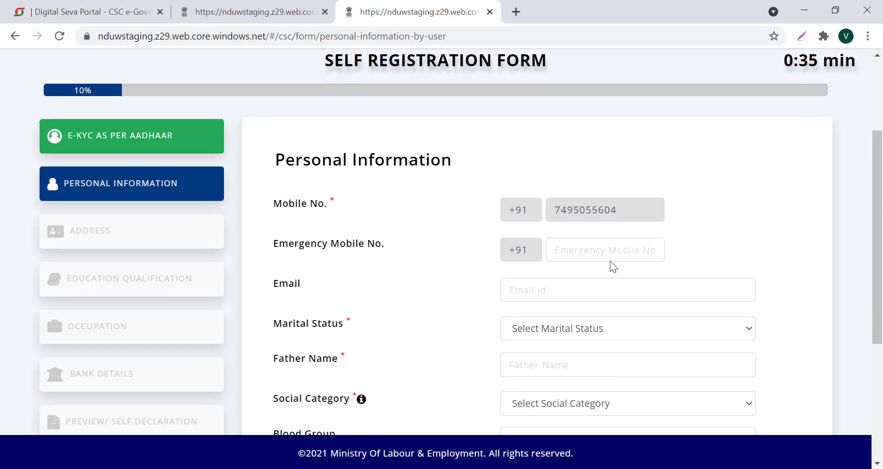
{"action": "scroll", "coordinate": [610, 261], "scroll_direction": "down", "scroll_amount": 2}
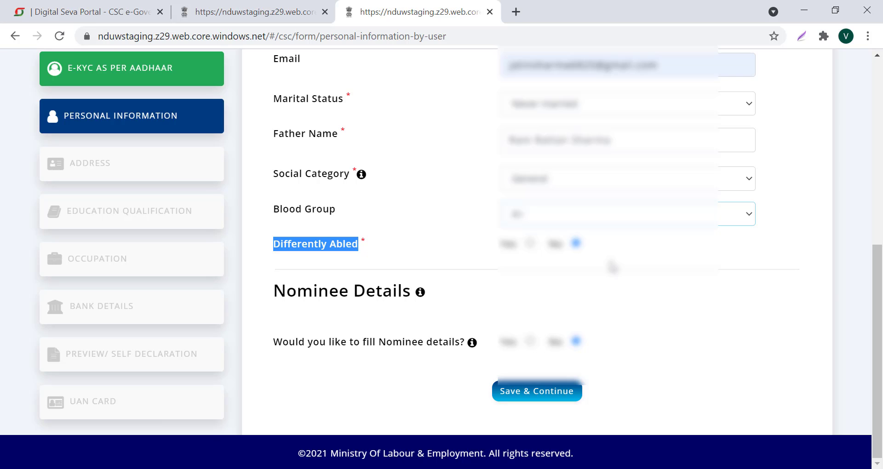
{"action": "left_click", "coordinate": [536, 394]}
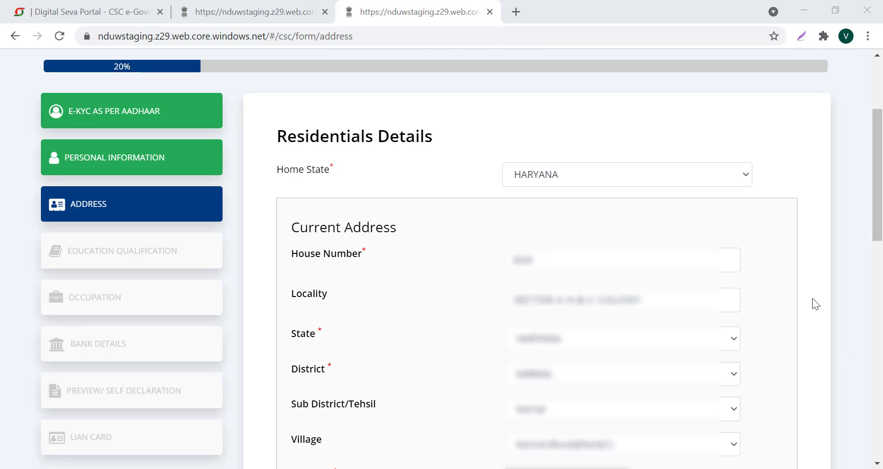
Keep HARYANA as home state and set stay at current location to 10-15 years
{"action": "left_click", "coordinate": [735, 179]}
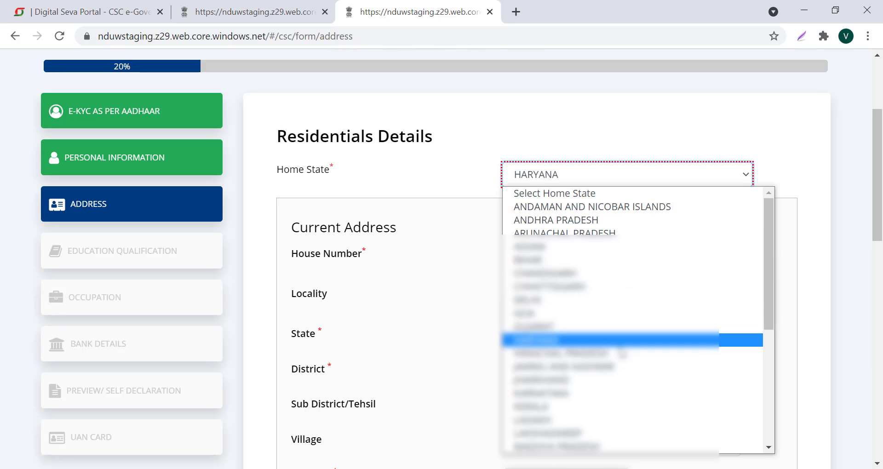
{"action": "left_click", "coordinate": [616, 341]}
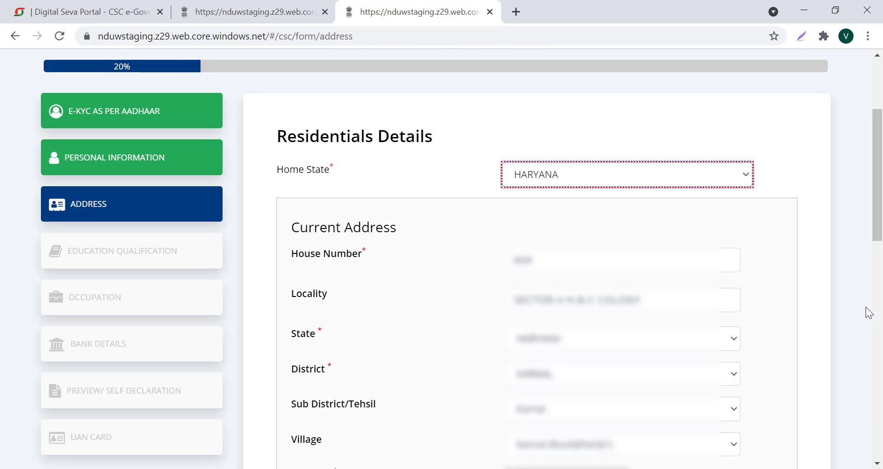
{"action": "scroll", "coordinate": [868, 312], "scroll_direction": "down", "scroll_amount": 10}
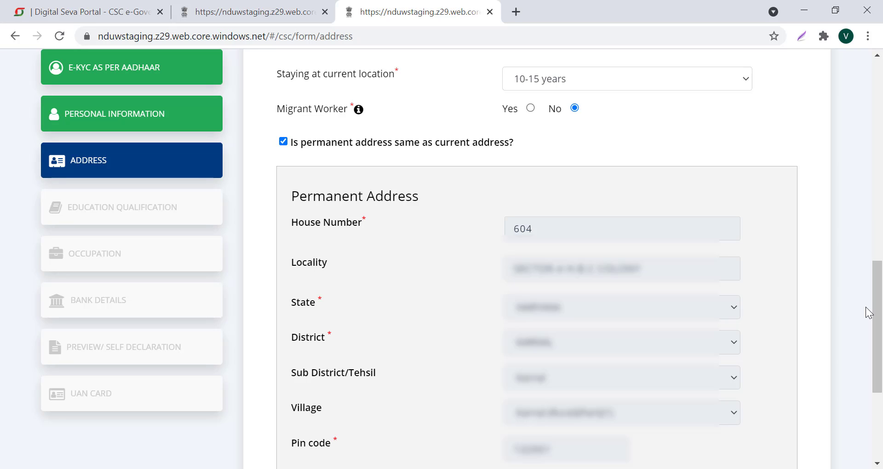
{"action": "left_click", "coordinate": [729, 88]}
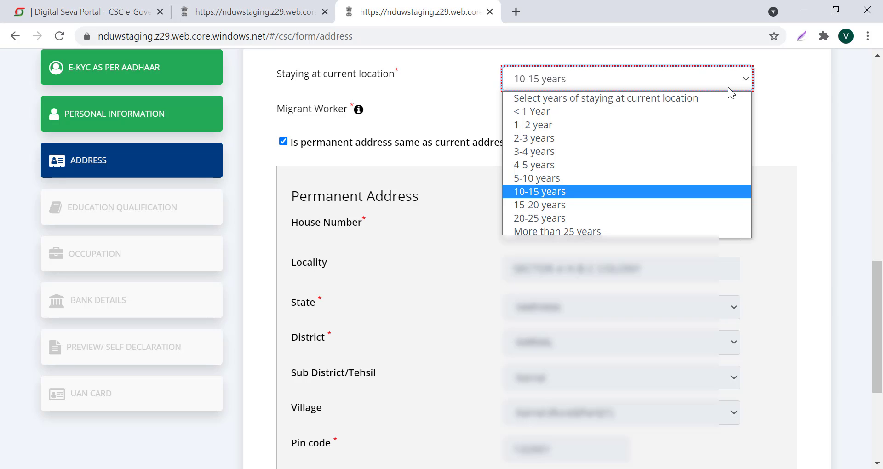
{"action": "left_click", "coordinate": [543, 186]}
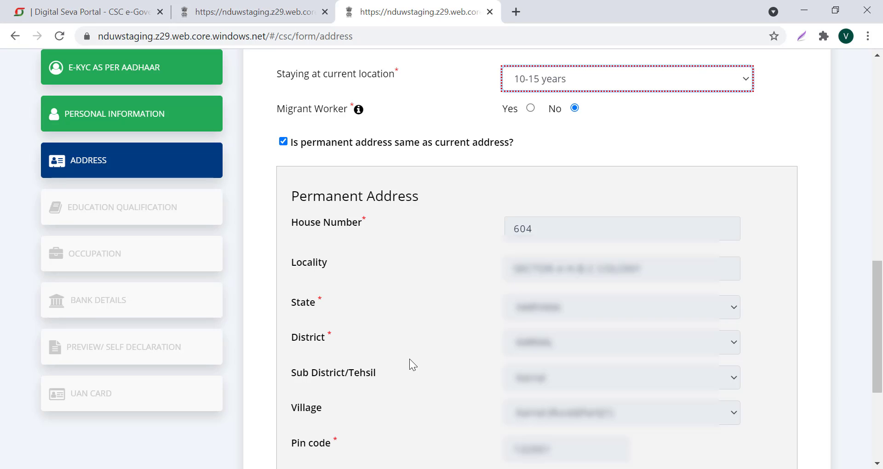
{"action": "scroll", "coordinate": [409, 360], "scroll_direction": "down", "scroll_amount": 5}
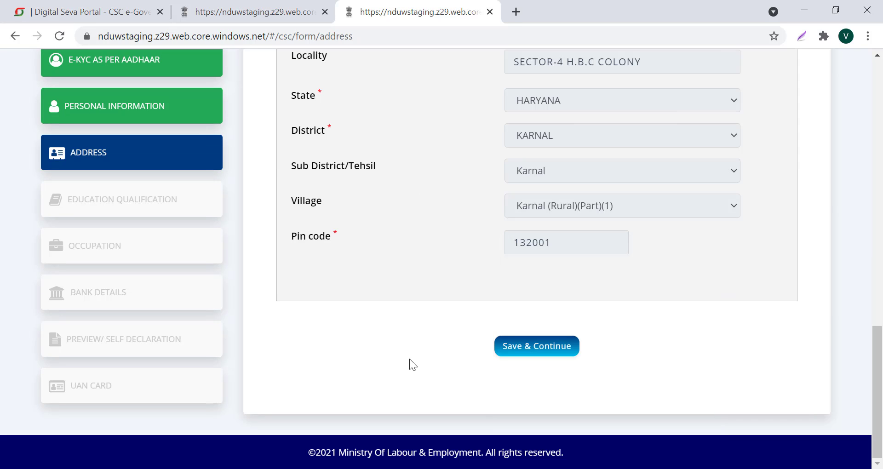
Save the address, then set education to Secondary and income slab to 10000 & Below and save
{"action": "left_click", "coordinate": [538, 352]}
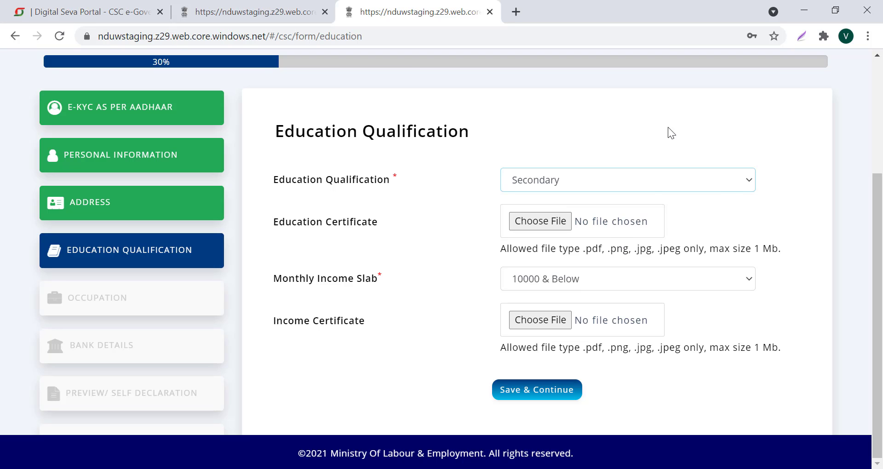
{"action": "left_click", "coordinate": [677, 179]}
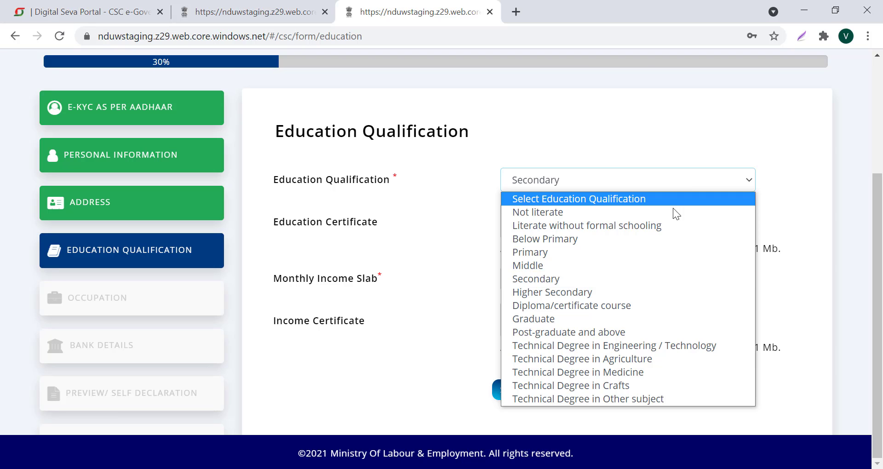
{"action": "left_click", "coordinate": [645, 276]}
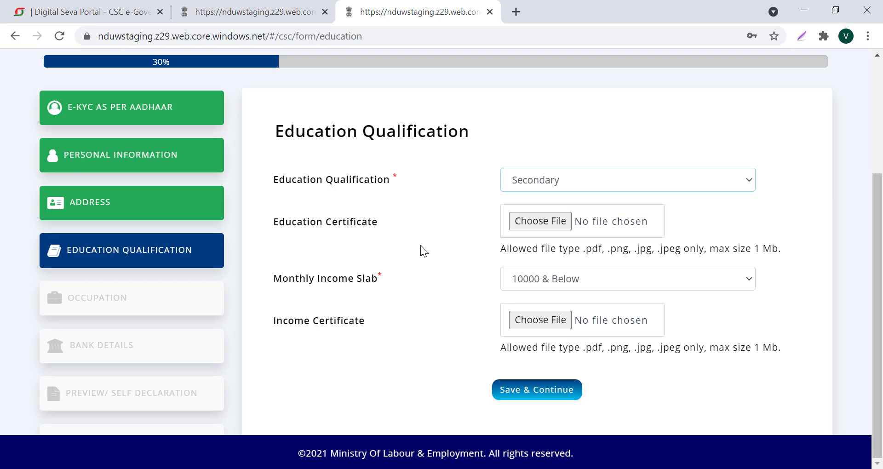
{"action": "left_click", "coordinate": [544, 284]}
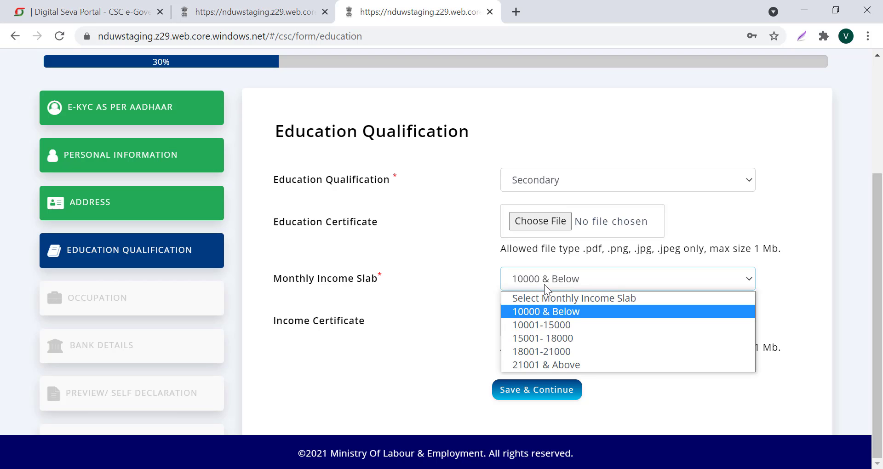
{"action": "left_click", "coordinate": [572, 311]}
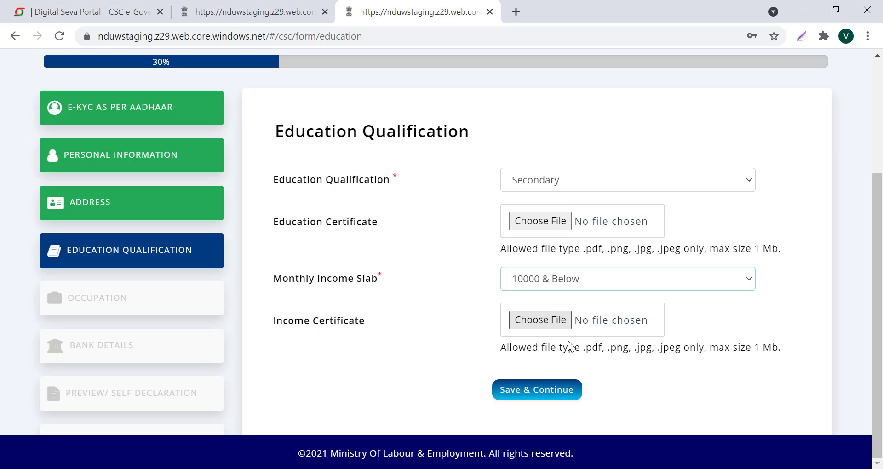
{"action": "left_click", "coordinate": [547, 396]}
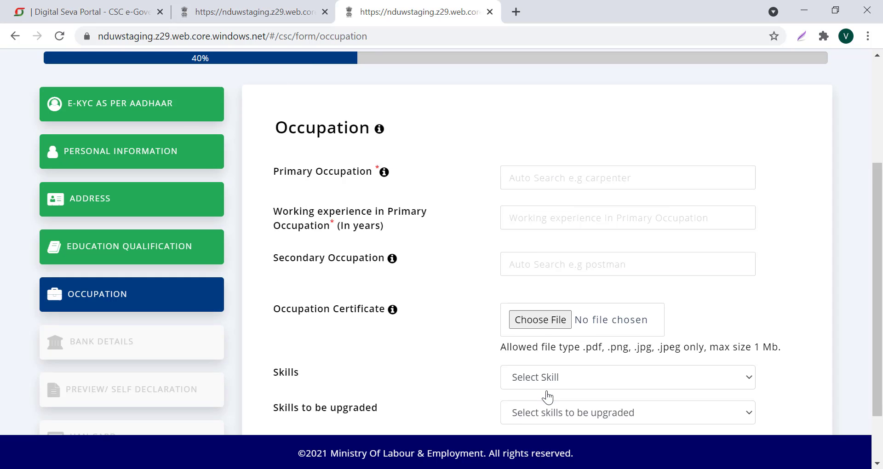
Search COM and pick Computer Operator as primary occupation, then save the occupation details
{"action": "left_click", "coordinate": [539, 171]}
{"action": "type", "text": "COM"}
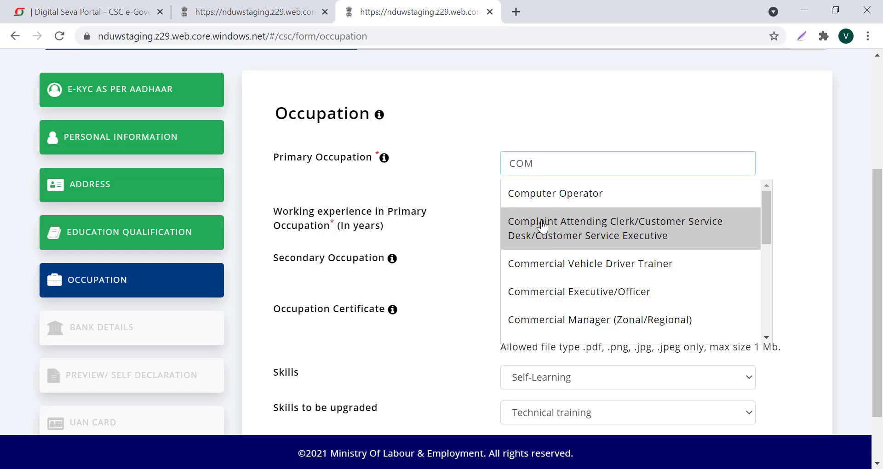
{"action": "left_click", "coordinate": [550, 197]}
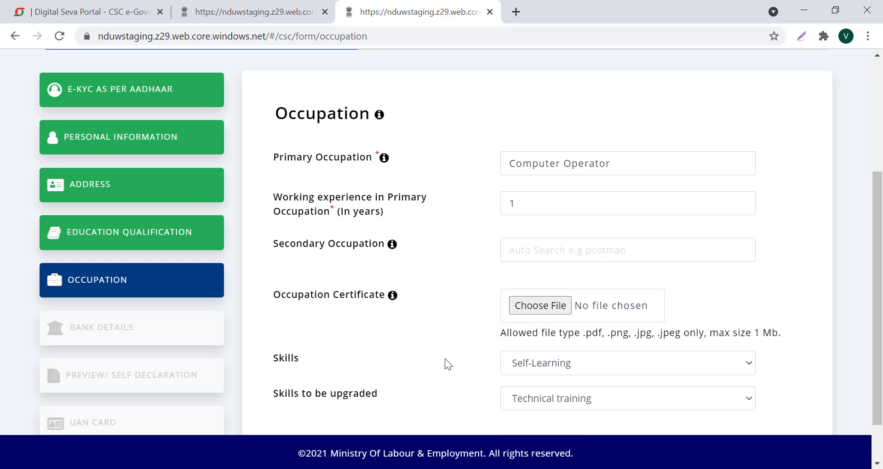
{"action": "left_click_drag", "start_coordinate": [877, 341], "coordinate": [877, 373]}
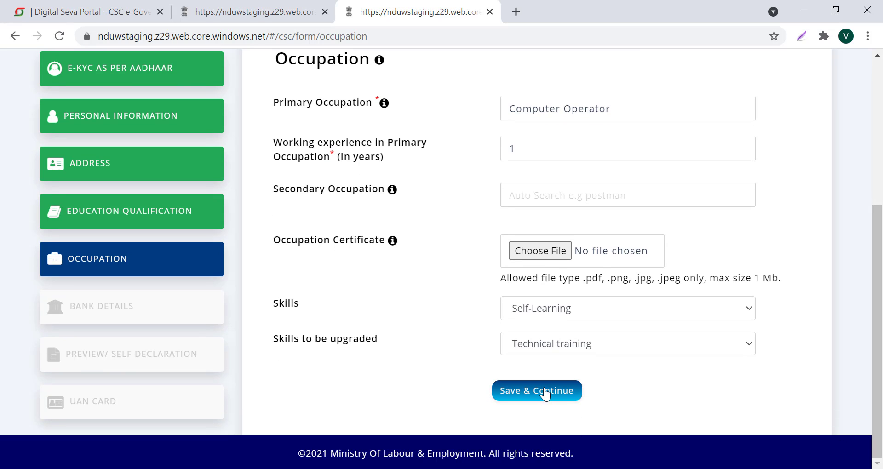
{"action": "left_click", "coordinate": [546, 393]}
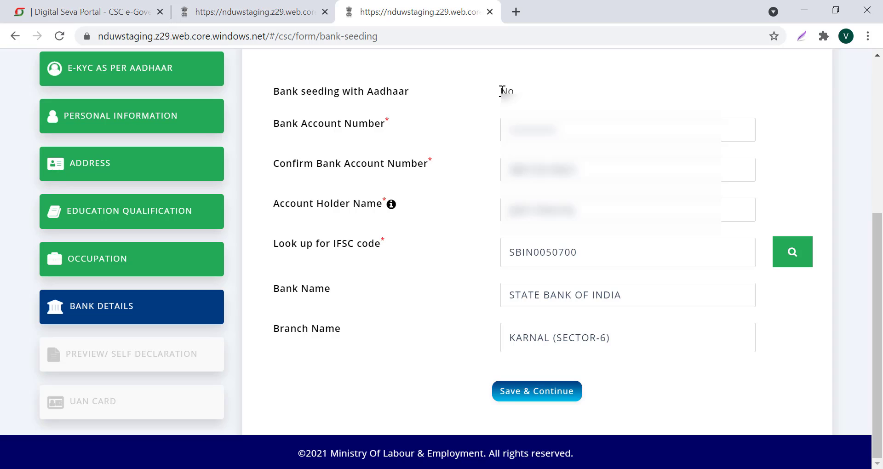
Save the State Bank of India KARNAL (SECTOR-6) bank details and continue to the Preview page
{"action": "left_click_drag", "start_coordinate": [501, 91], "coordinate": [515, 91]}
{"action": "left_click", "coordinate": [543, 398]}
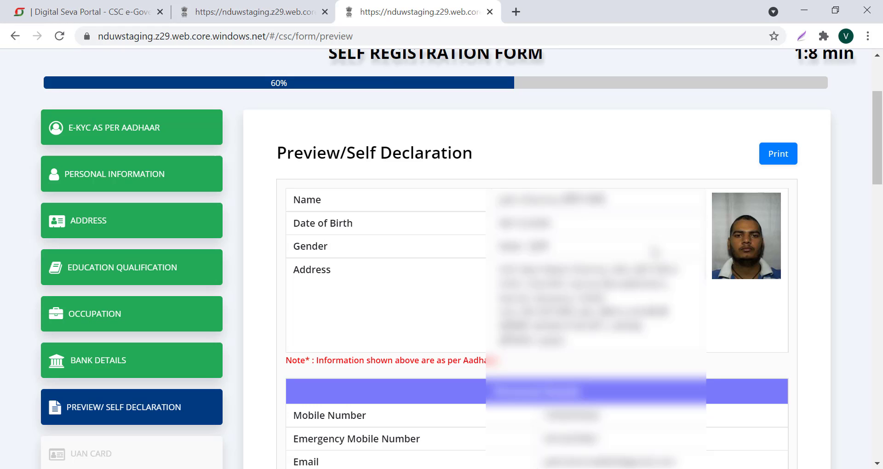
Review the preview, verify the self-declaration with the received OTP, and submit the registration
{"action": "scroll", "coordinate": [537, 276], "scroll_direction": "down", "scroll_amount": 12}
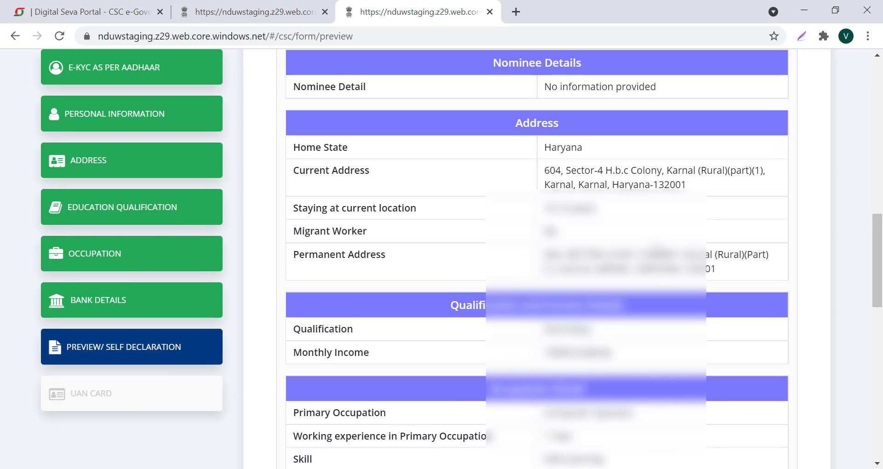
{"action": "scroll", "coordinate": [537, 276], "scroll_direction": "down", "scroll_amount": 15}
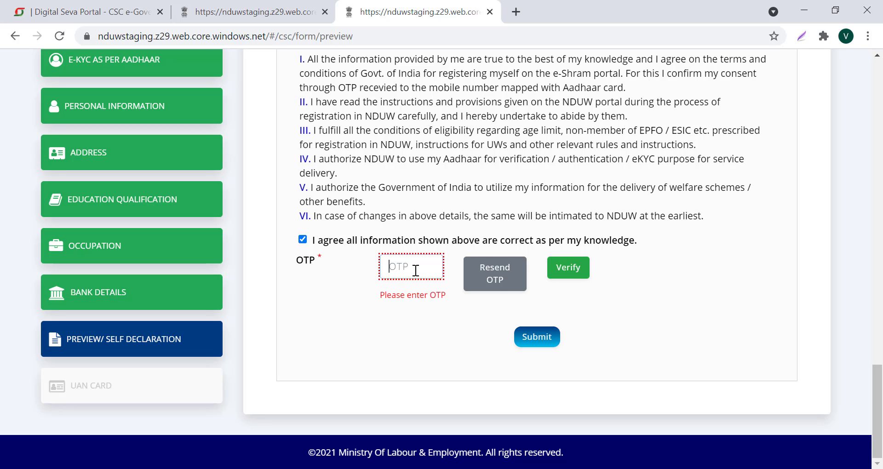
{"action": "left_click", "coordinate": [572, 287]}
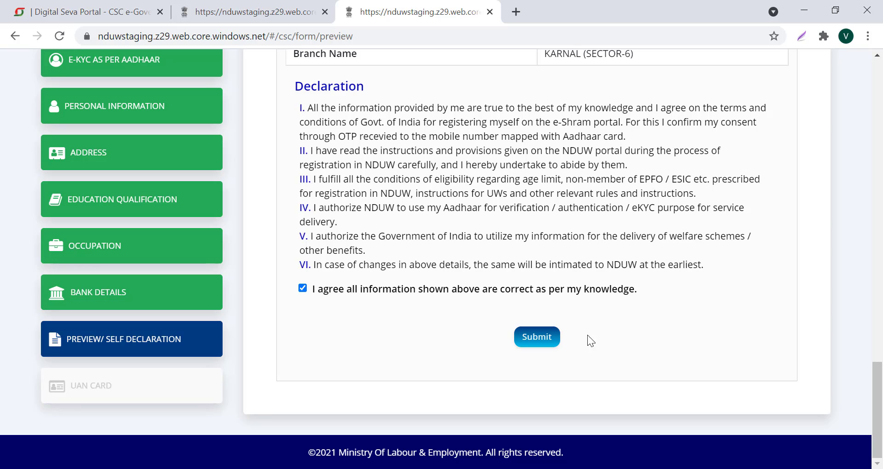
{"action": "left_click", "coordinate": [535, 337]}
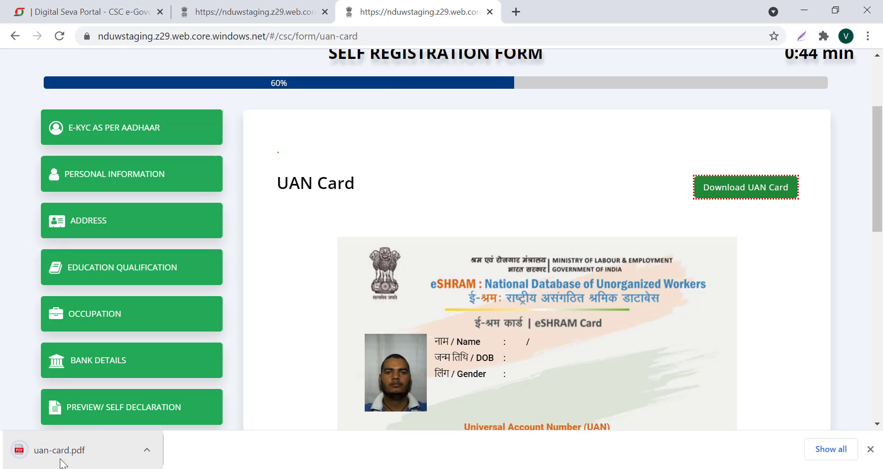
Open uan-card.pdf in its own tab, check its contents, and return to the UAN Card page
{"action": "left_click", "coordinate": [69, 451]}
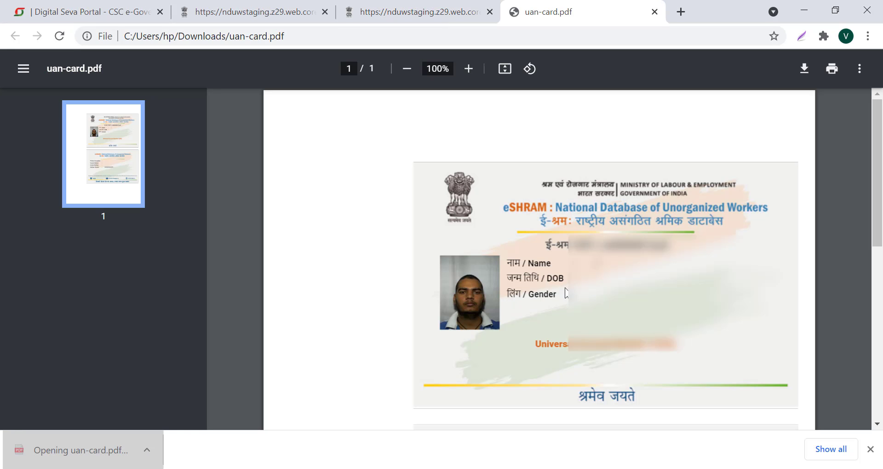
{"action": "scroll", "coordinate": [539, 257], "scroll_direction": "down", "scroll_amount": 10}
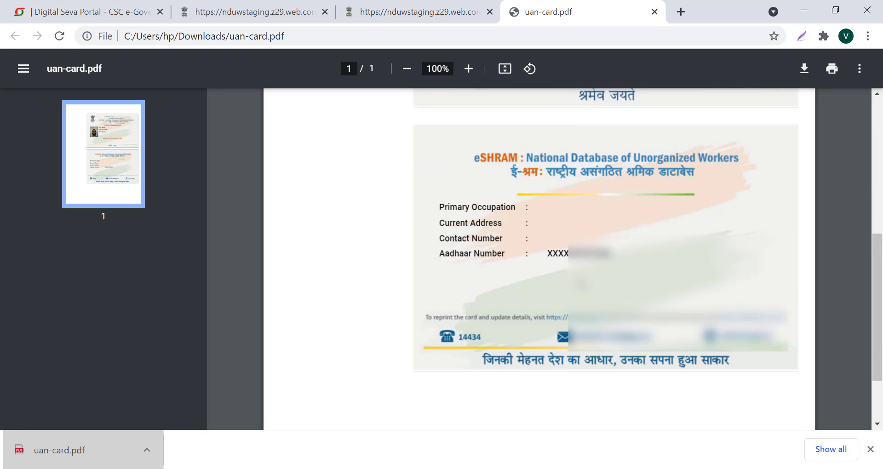
{"action": "scroll", "coordinate": [570, 409], "scroll_direction": "up", "scroll_amount": 4}
{"action": "key", "text": "ctrl+shift+Tab"}
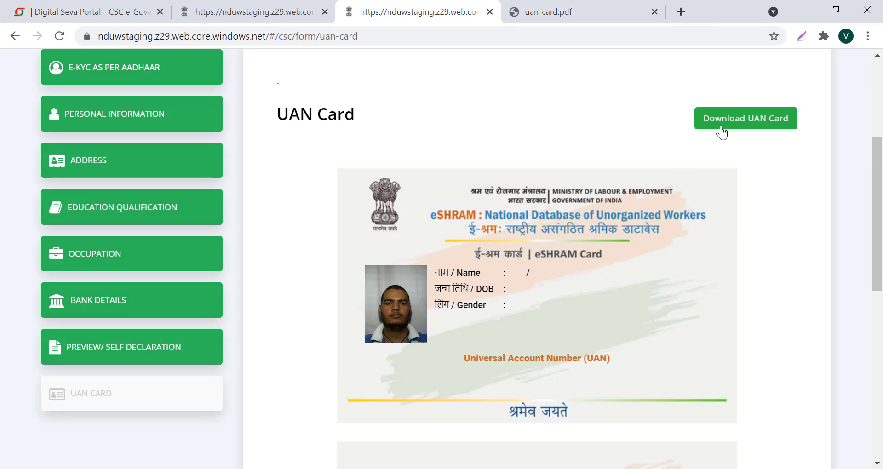
Use Complete Registration at the bottom of the UAN Card page to reach a blank Self Registration page
{"action": "scroll", "coordinate": [708, 322], "scroll_direction": "down", "scroll_amount": 1}
{"action": "scroll", "coordinate": [705, 326], "scroll_direction": "down", "scroll_amount": 10}
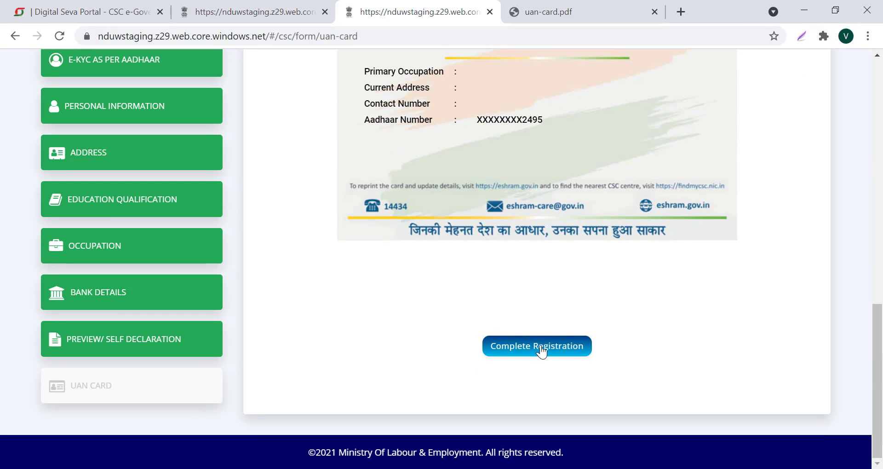
{"action": "left_click", "coordinate": [541, 348]}
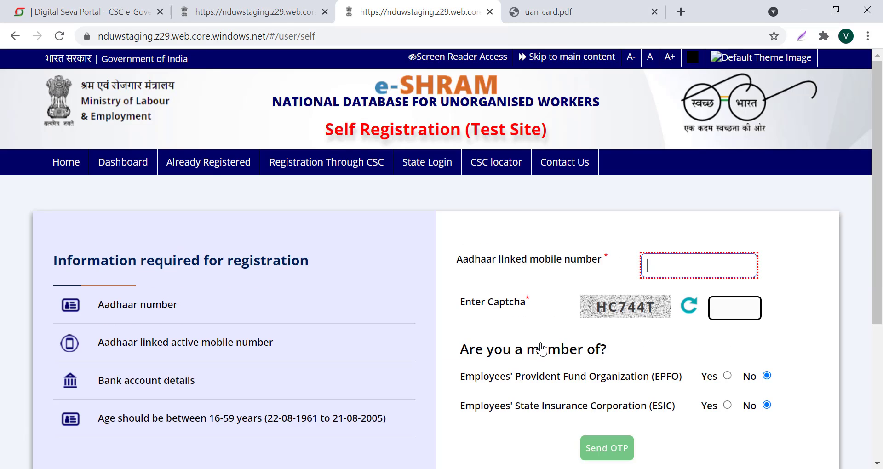